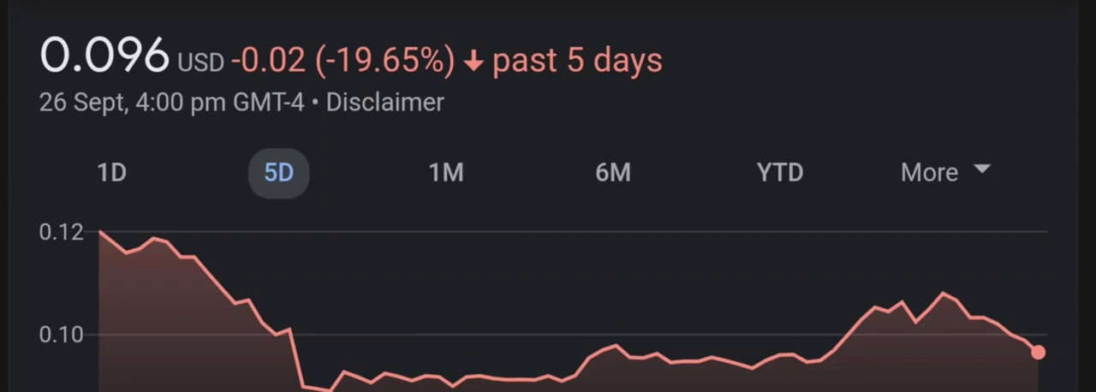
# Step: Switch the penny stock's Google price chart to the one-month (1M) range
pyautogui.click(445, 173)
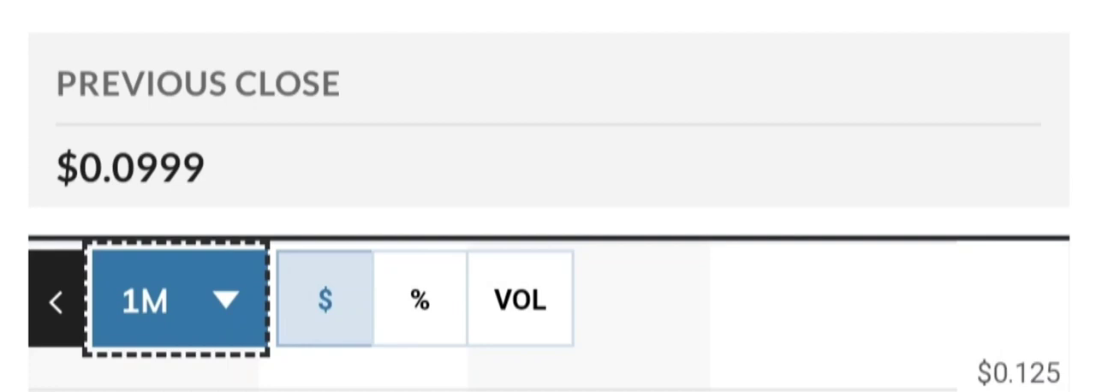
# Step: Change the MarketWatch chart period dropdown from 1M to 3M
pyautogui.press('Down')
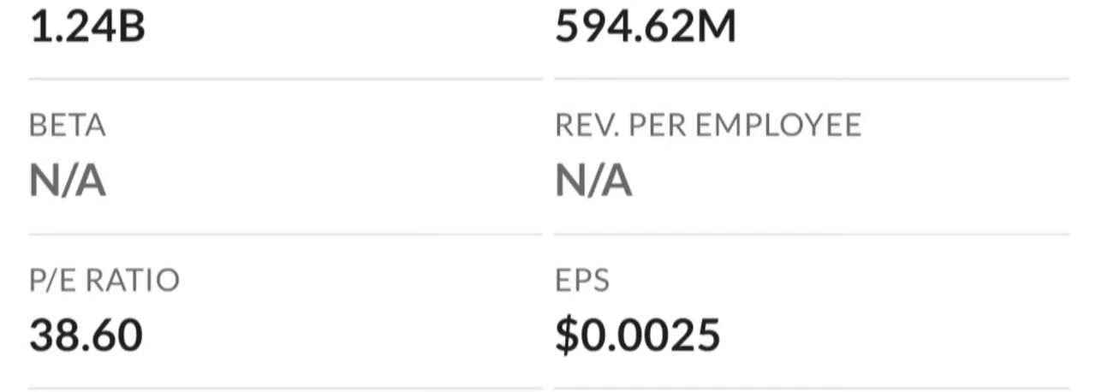
pyautogui.scroll(-5, 548, 196)
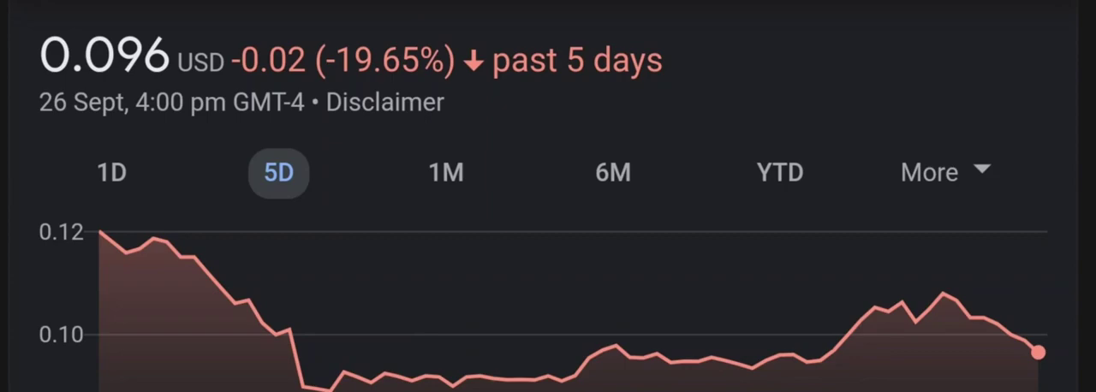
# Step: Select the 1M range to show the stock's past-month price performance
pyautogui.click(445, 173)
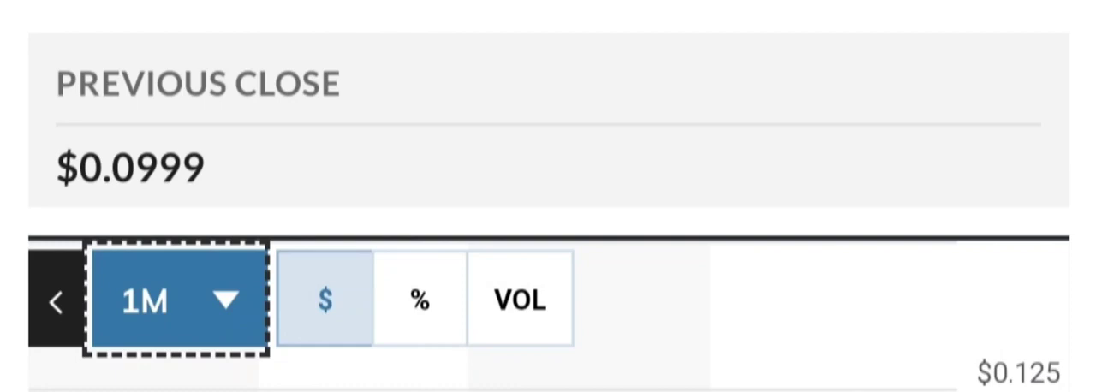
# Step: Move down the quote page to volume 9.1M, day range 0.0956–0.1120 and the 52-week range
pyautogui.press('Down')
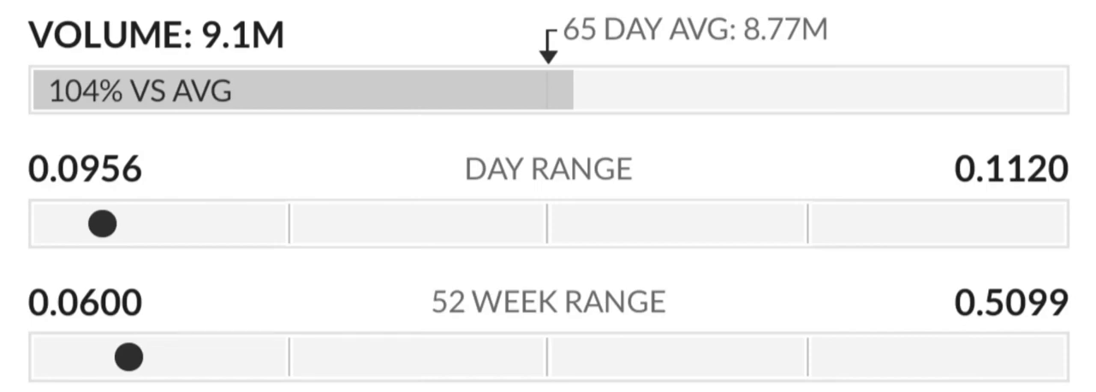
pyautogui.scroll(-5, 548, 196)
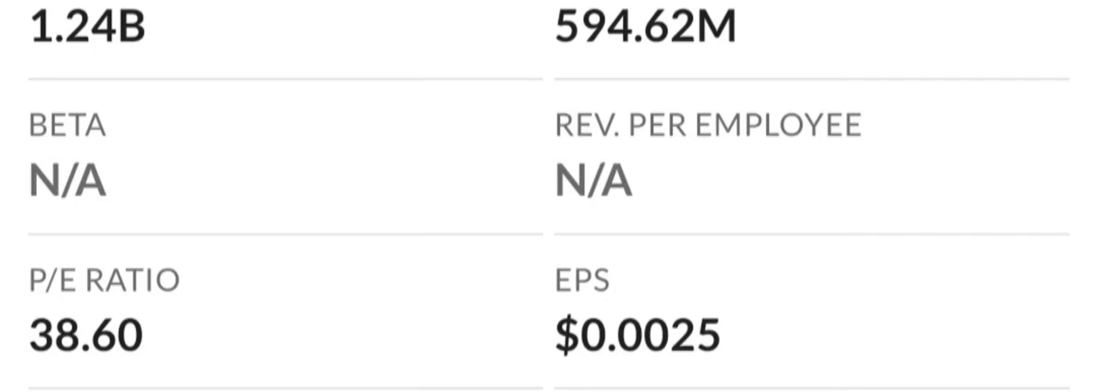
pyautogui.scroll(-5, 548, 196)
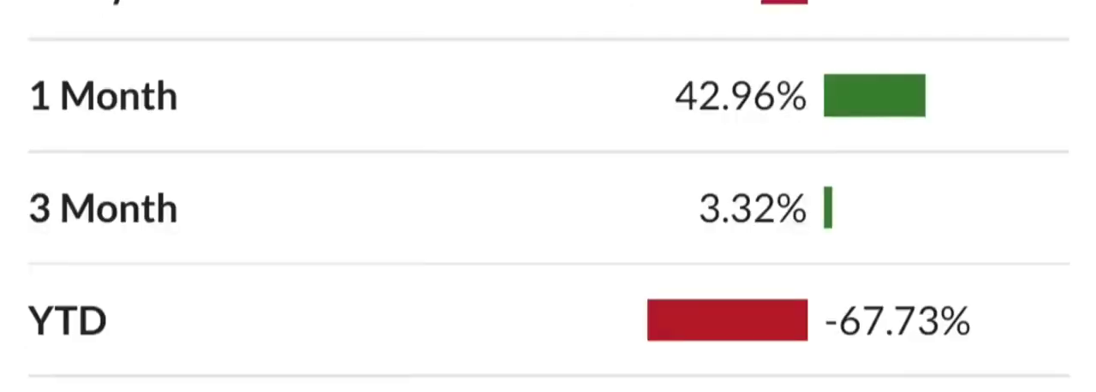